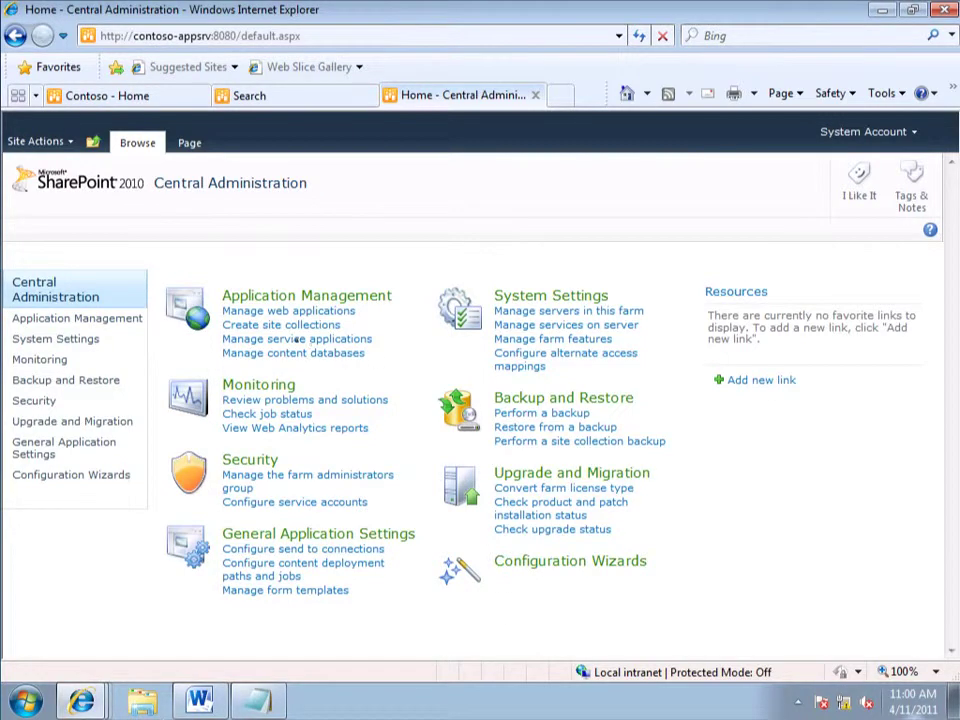
- Open the URL view of the Search Service Application's crawl log in Central Administration
left_click(297, 340)
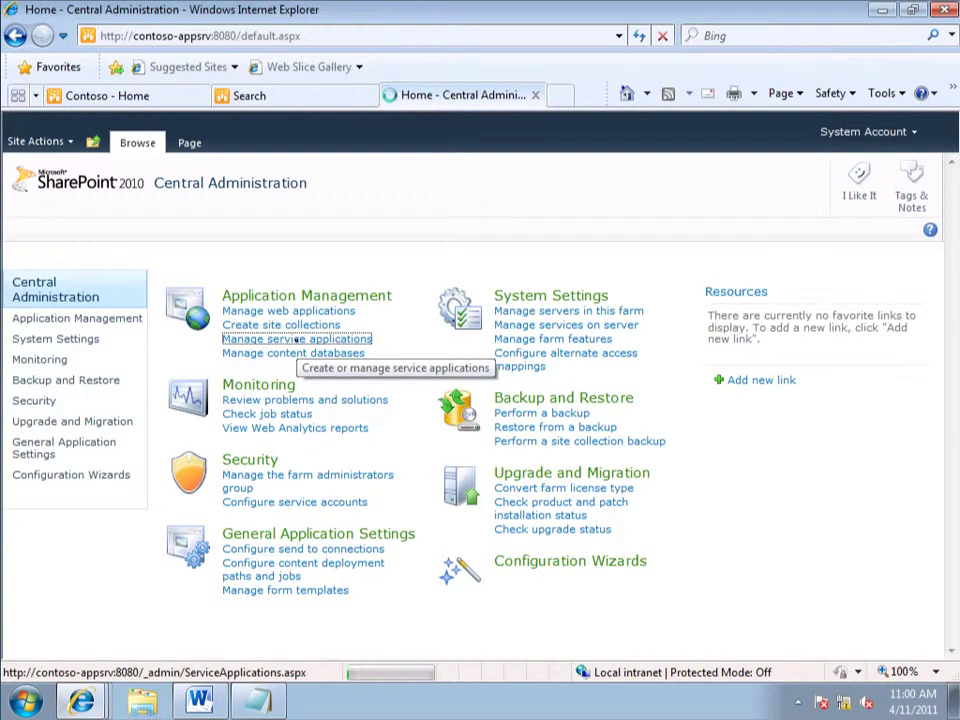
scroll(325, 338, "down", 3)
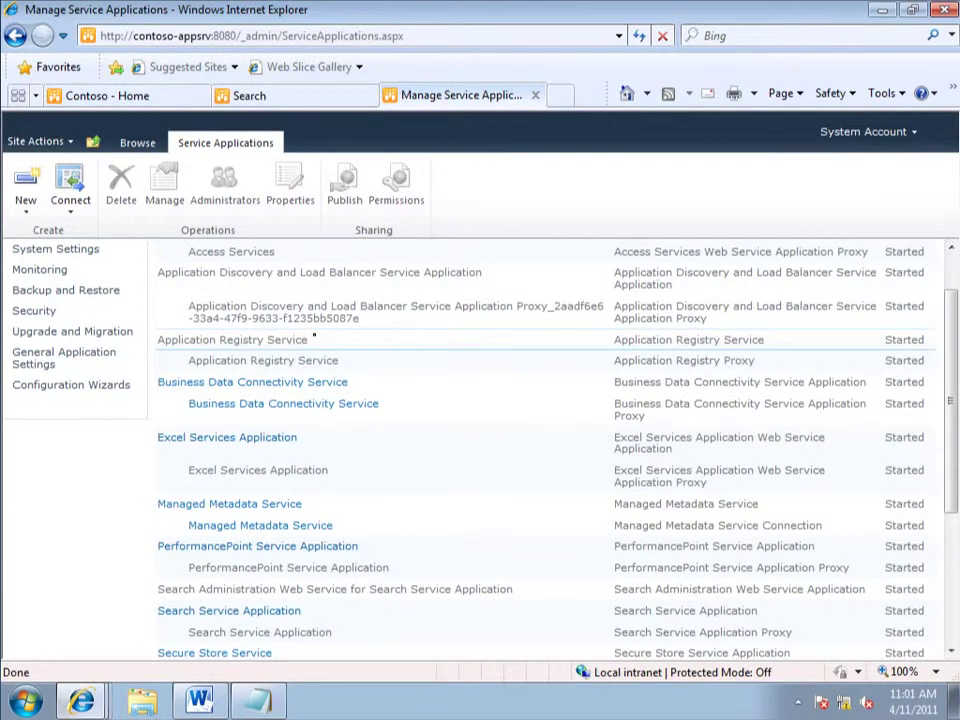
left_click(199, 548)
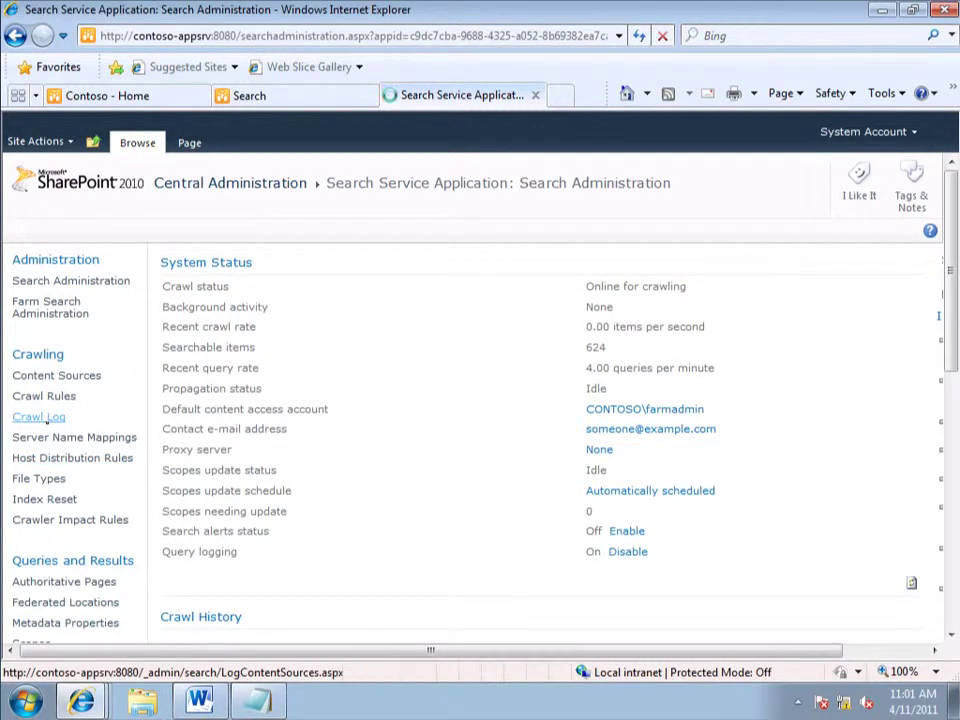
left_click(40, 417)
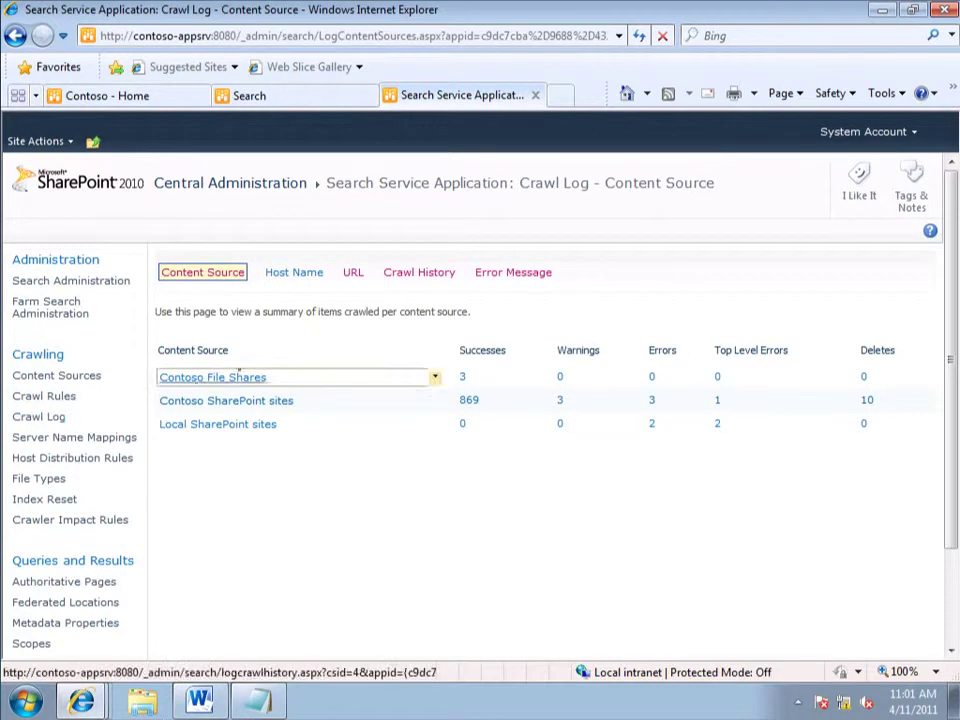
left_click(353, 273)
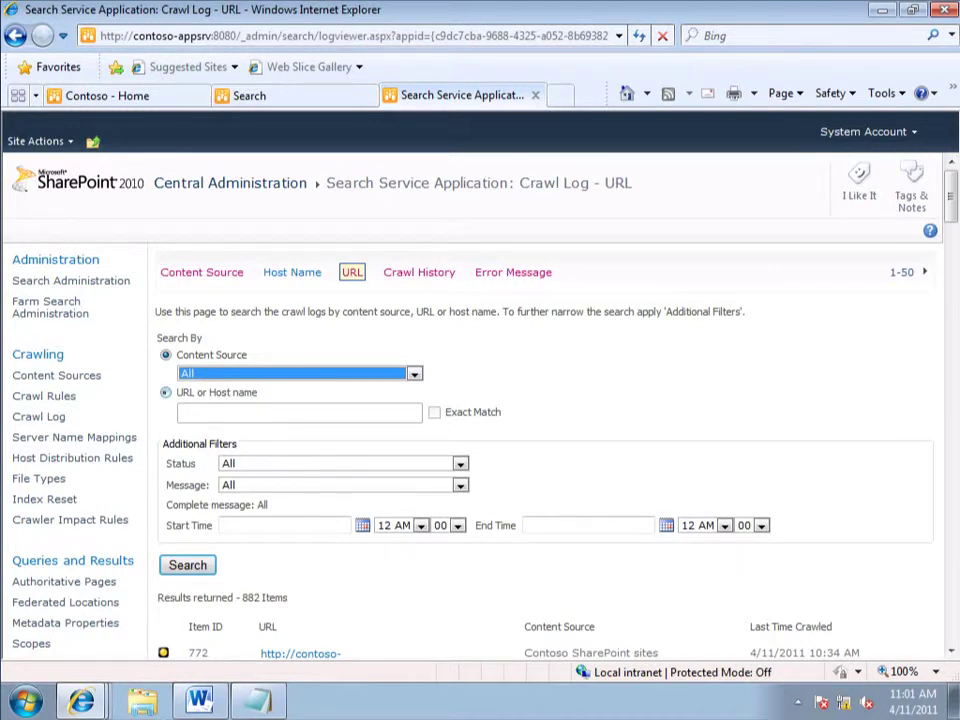
- Set the crawl log search to URL or Host name and look through the list of crawled items
left_click(166, 392)
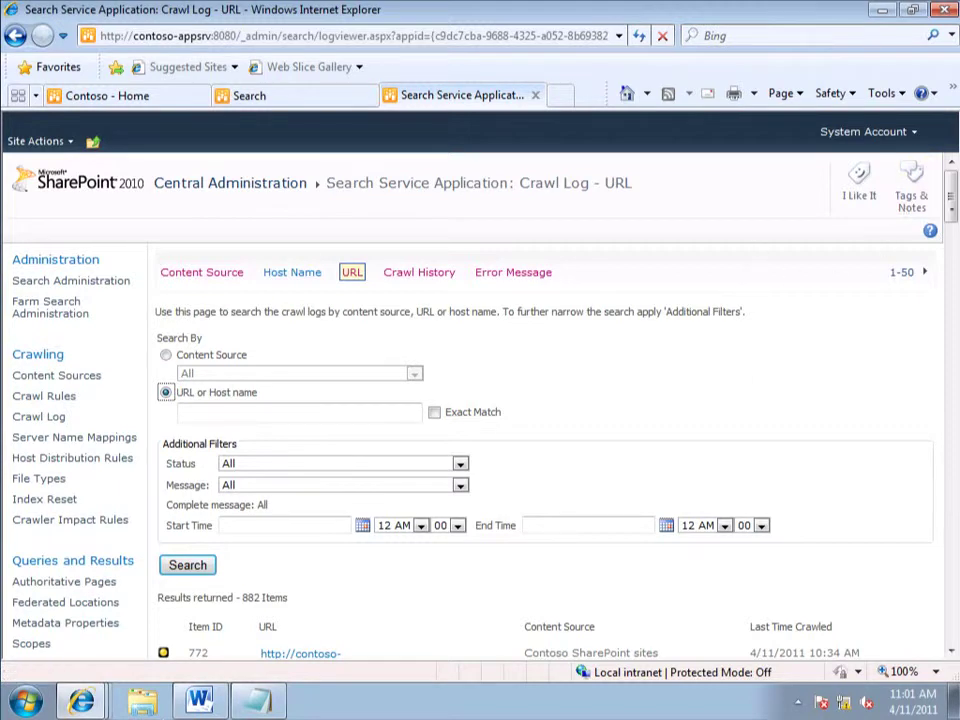
scroll(910, 190, "down", 15)
scroll(550, 400, "up", 12)
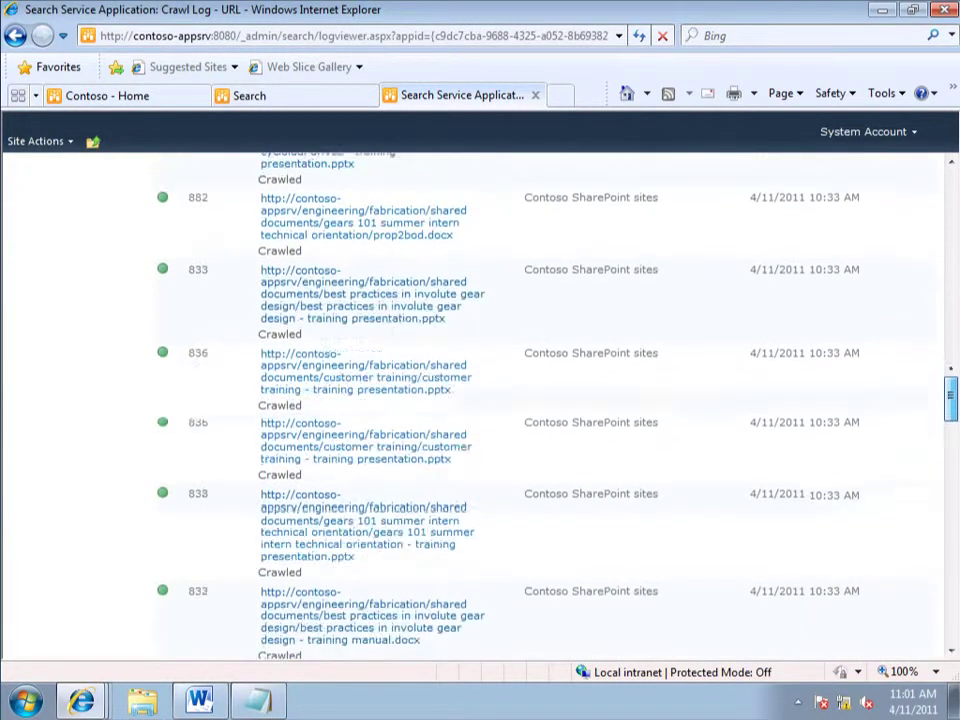
scroll(480, 400, "up", 5)
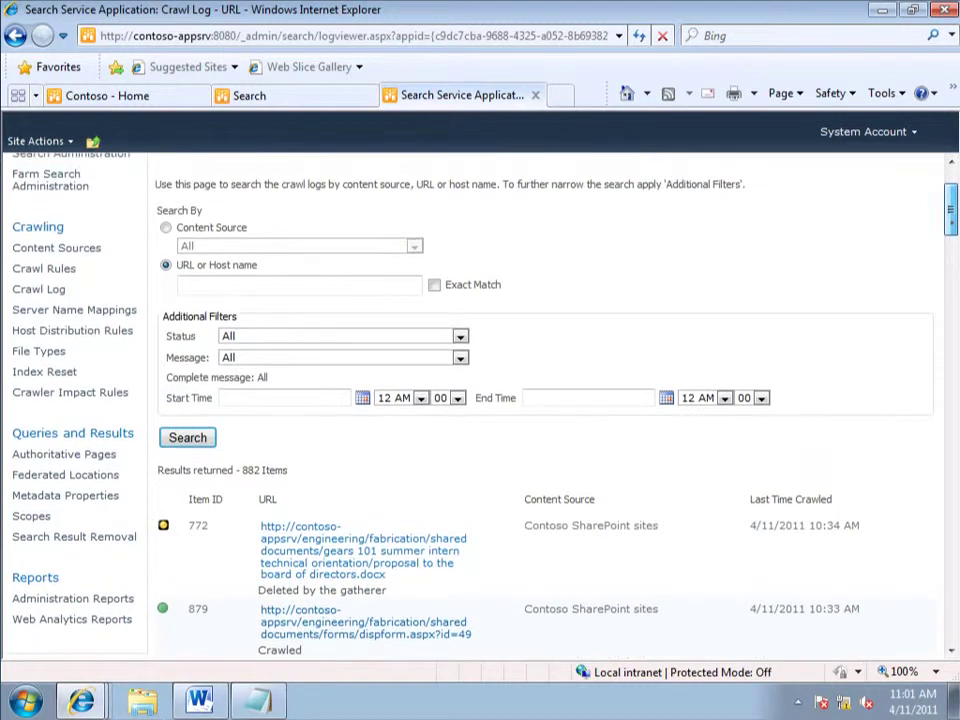
scroll(480, 400, "up", 1)
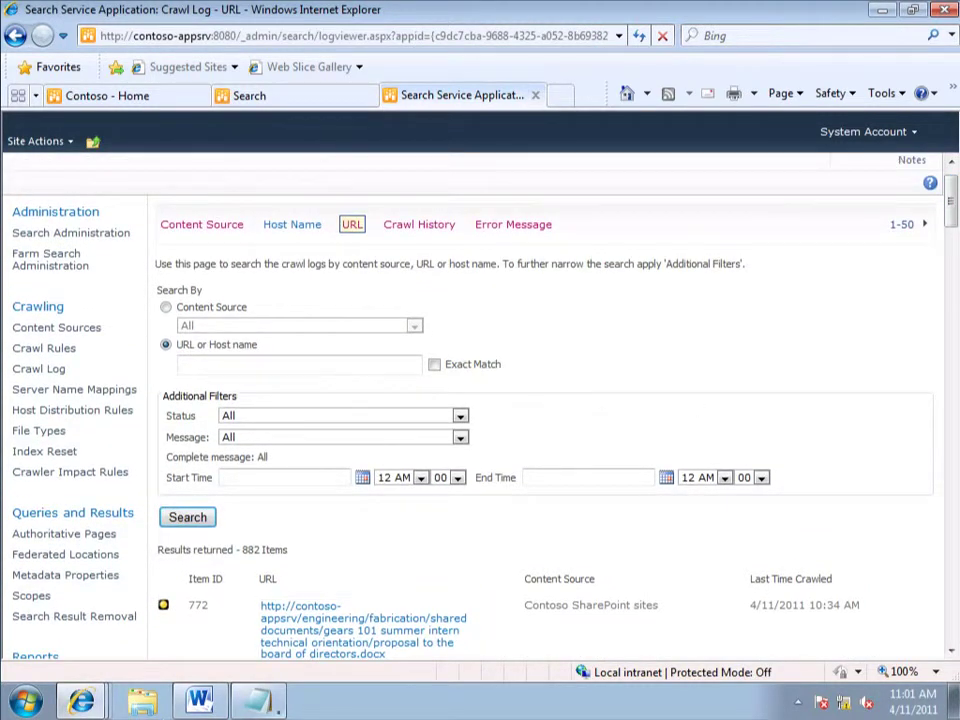
- Copy the encoded PROP2BOD.docx URL from the SearchResultRemovalDemo file in Notepad and return to the crawl log
mouse_move(258, 700)
left_click(270, 640)
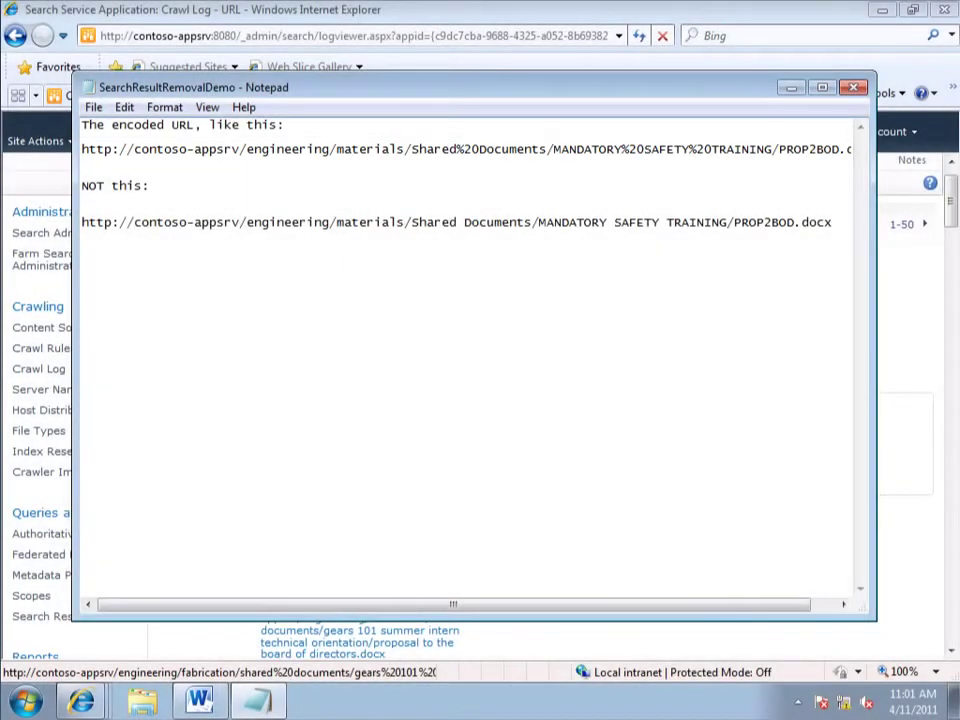
left_click_drag(82, 149, 738, 176)
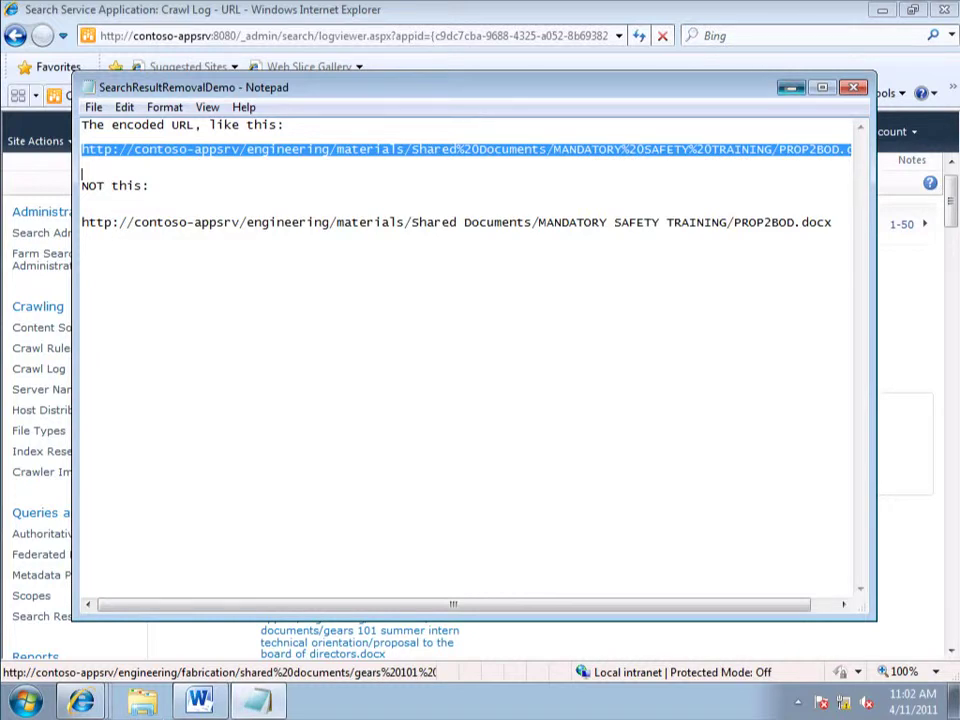
left_click(790, 88)
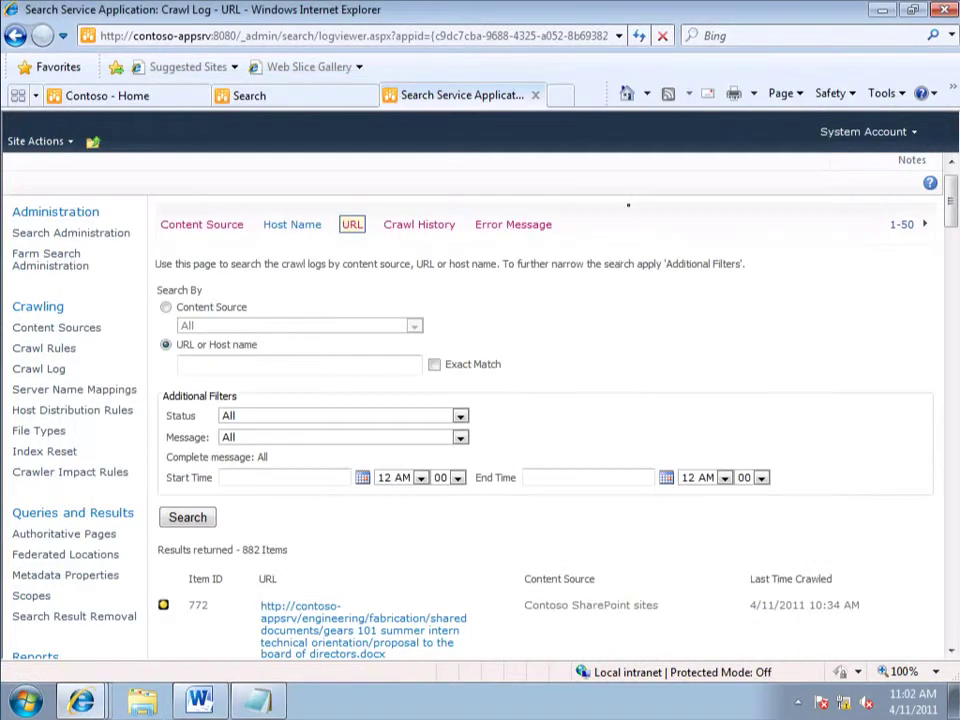
- Search the crawl log for the copied PROP2BOD.docx URL and display the actions available for the matching item
left_click(254, 372)
key("ctrl+v")
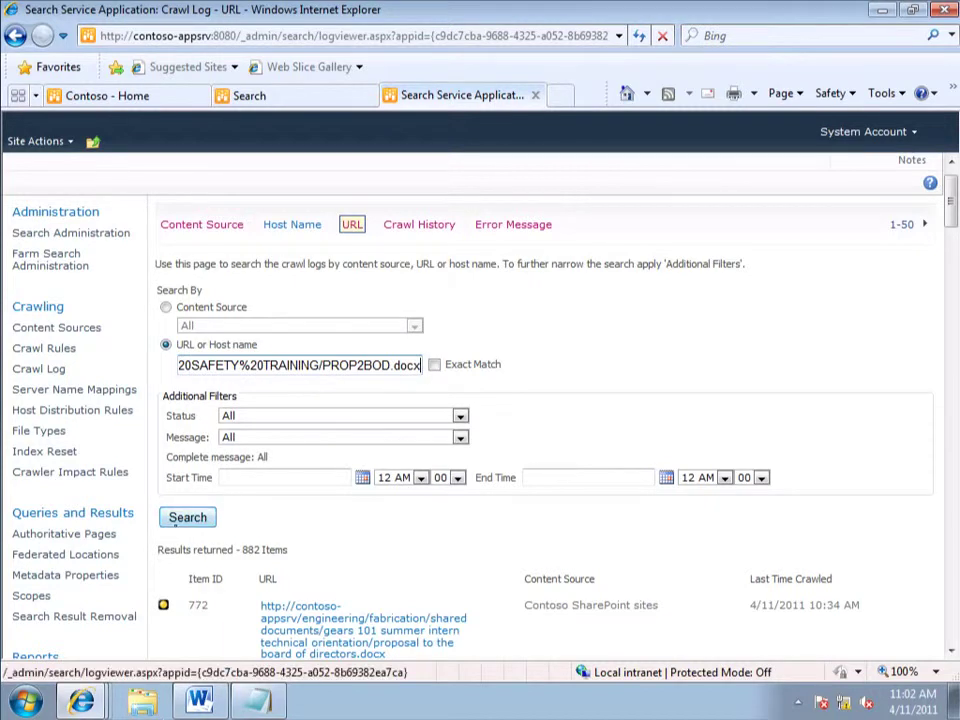
left_click(175, 522)
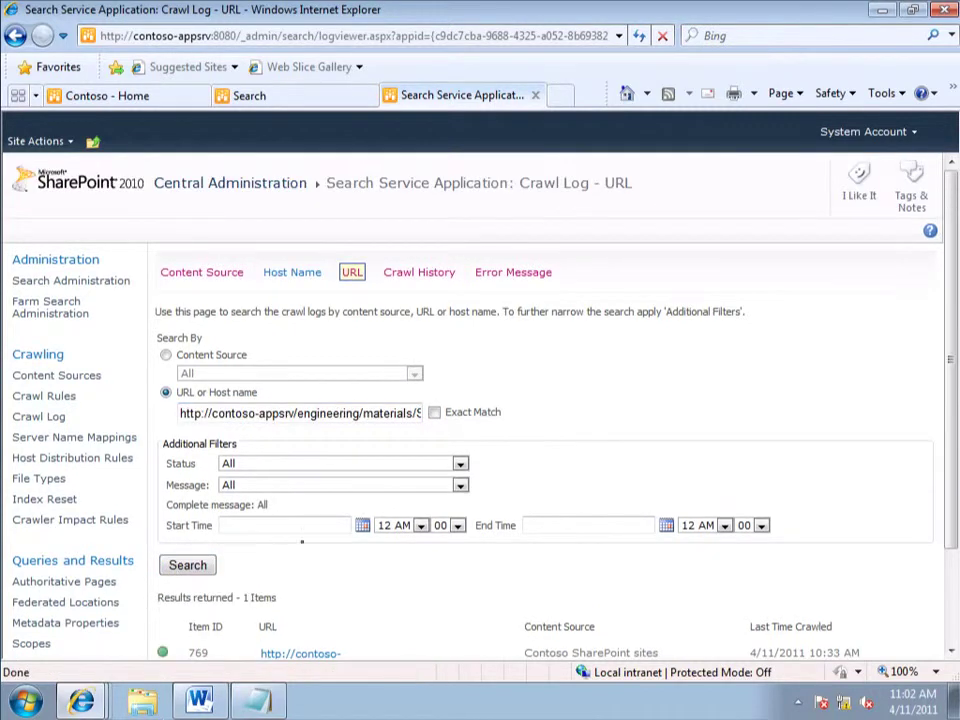
scroll(618, 417, "down", 3)
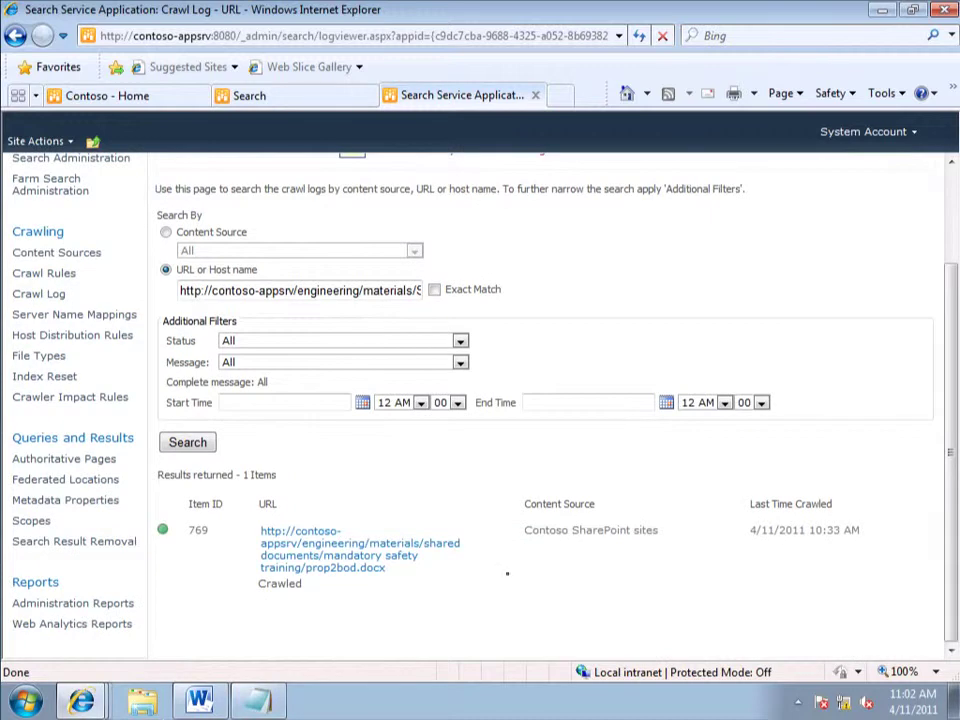
mouse_move(361, 567)
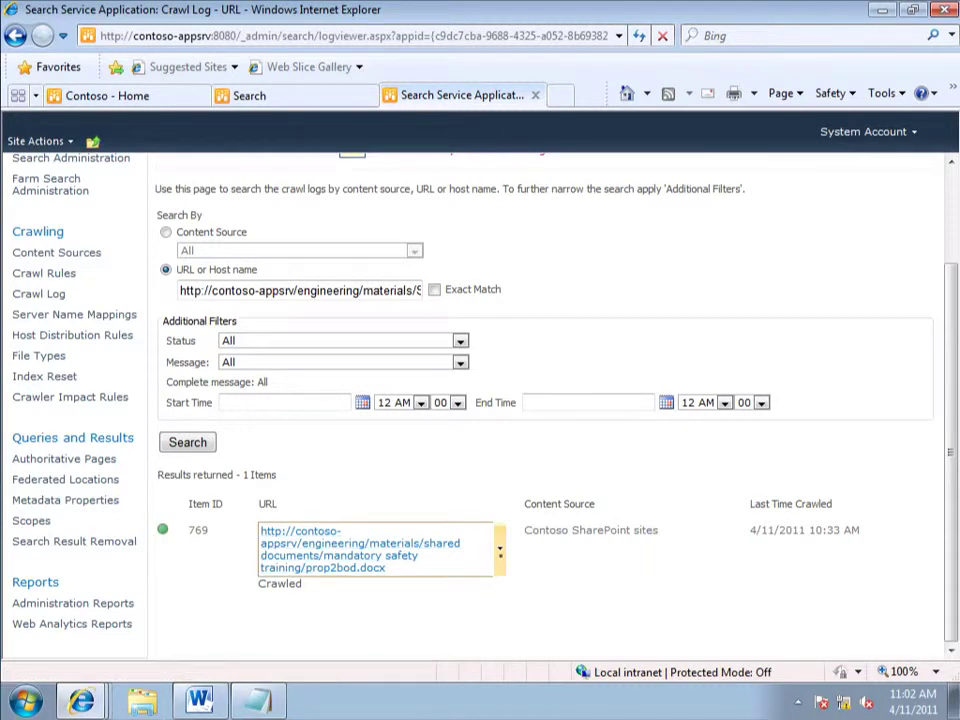
left_click(499, 549)
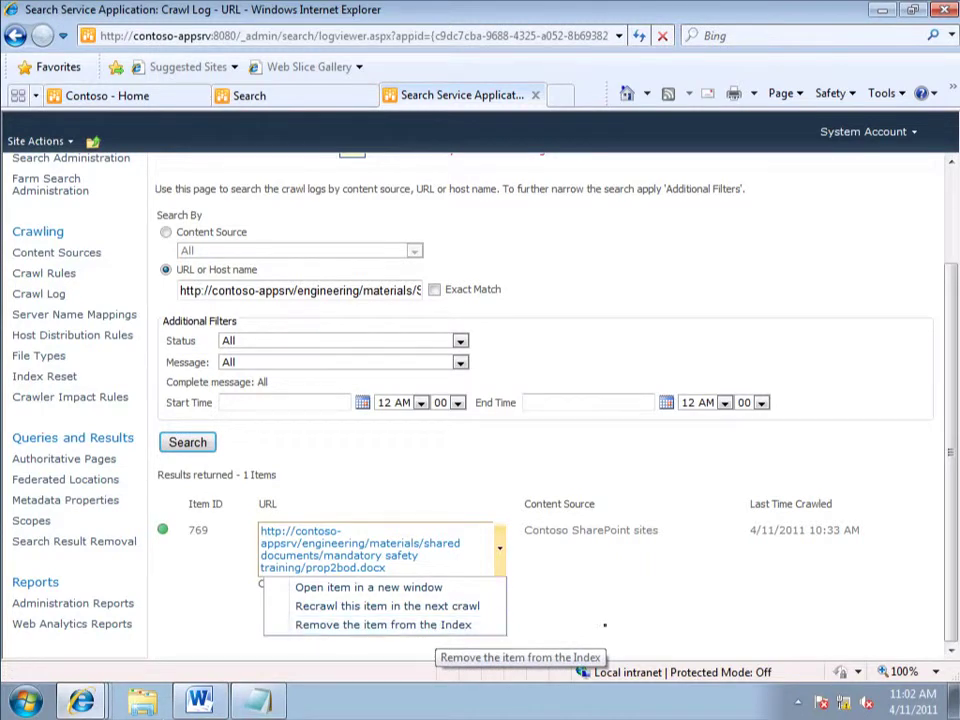
- Search all sites in the Contoso Search Center for "factory"
left_click(302, 96)
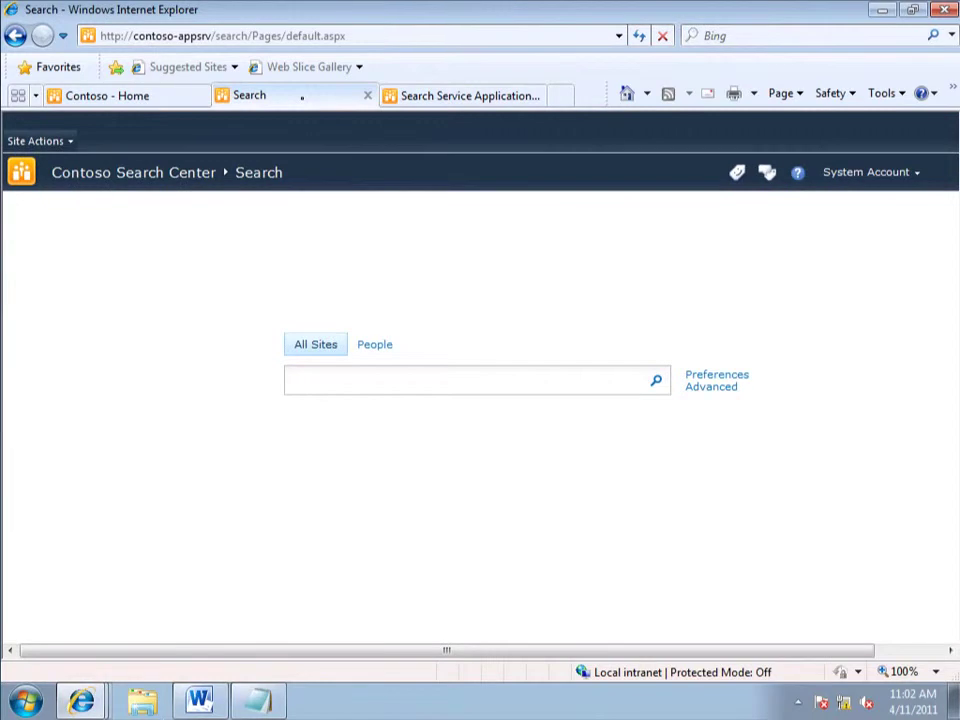
left_click(354, 372)
type("fac")
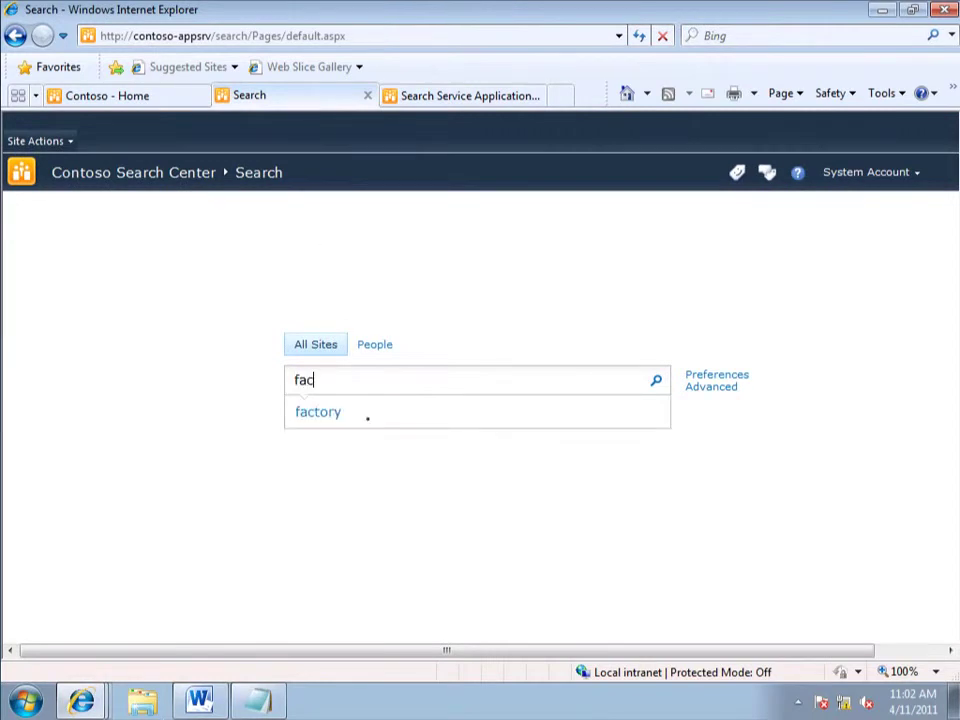
left_click(324, 412)
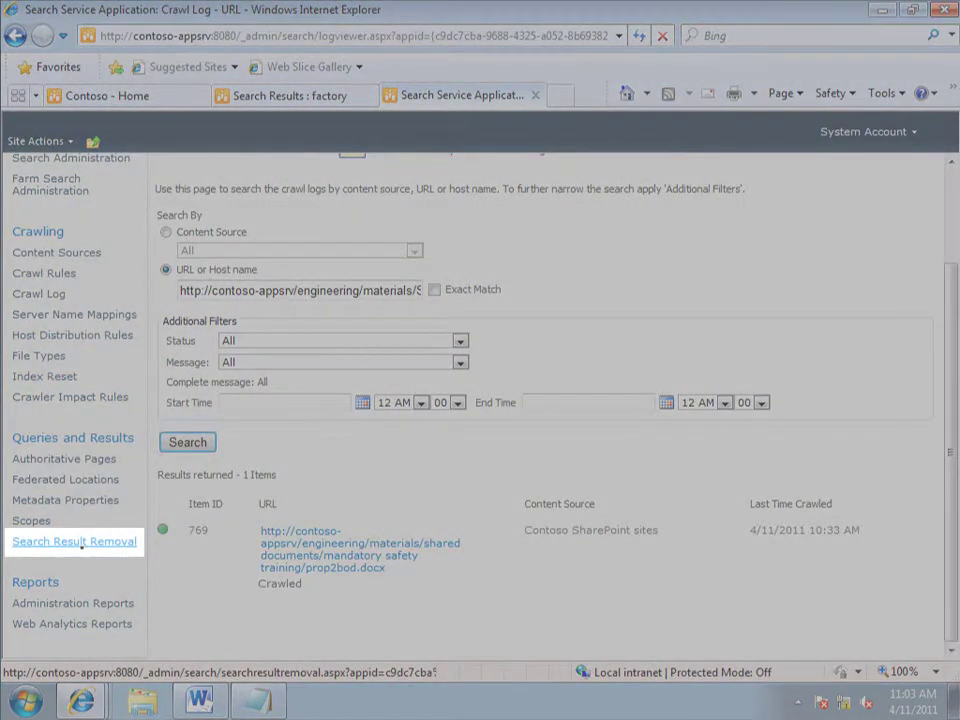
- Open the Search Result Removal page and list the duplicates of PROPOSAL TO THE BOARD OF DIRECTORS in the factory search results
left_click(75, 542)
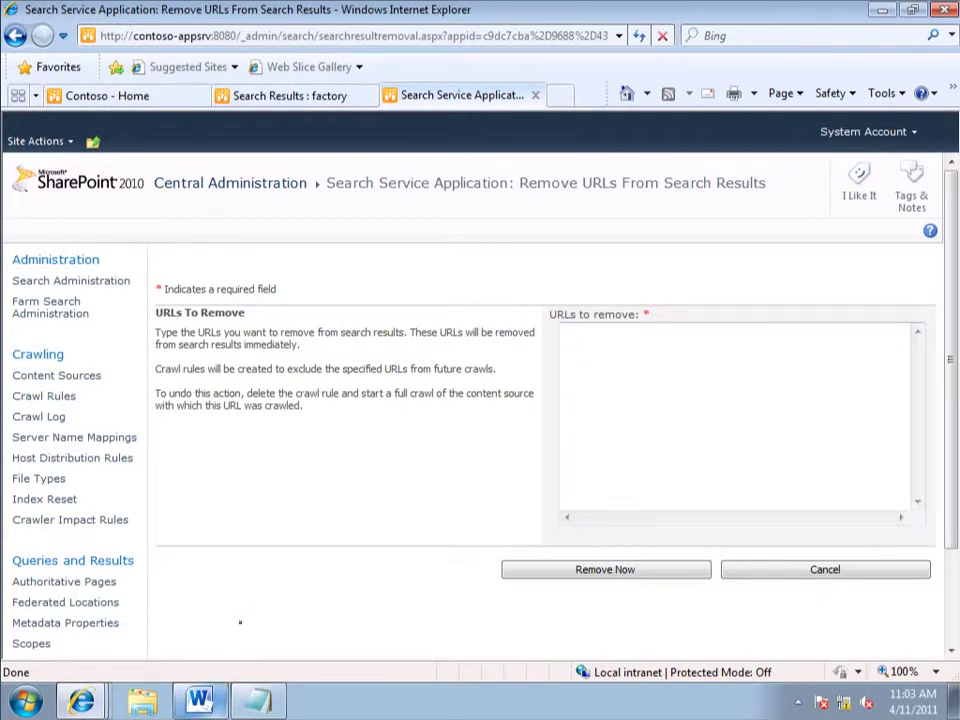
left_click(306, 95)
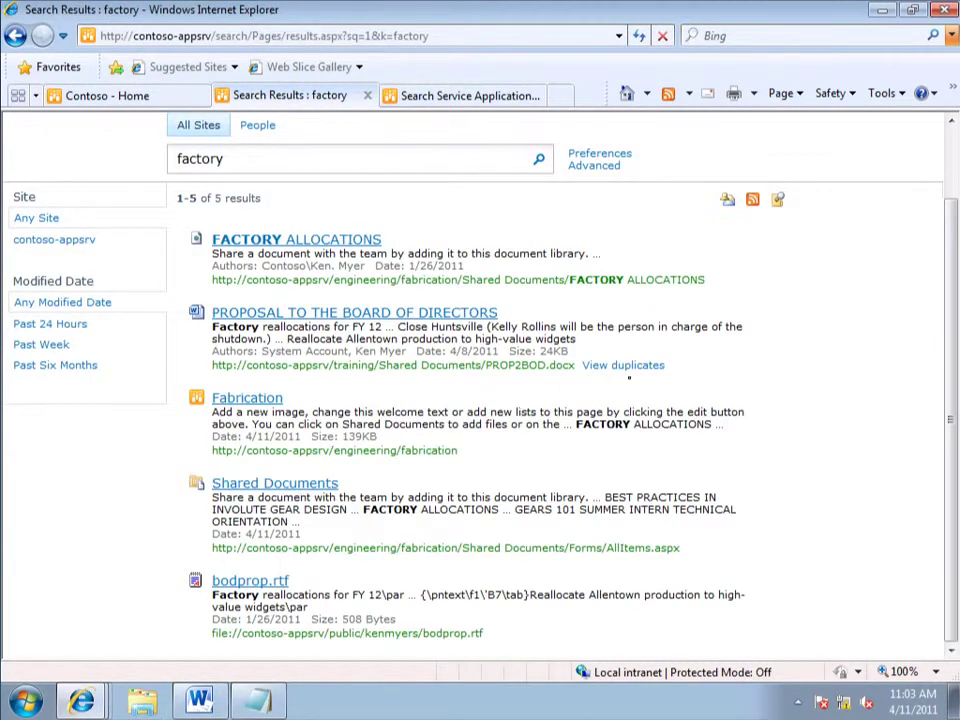
left_click(630, 366)
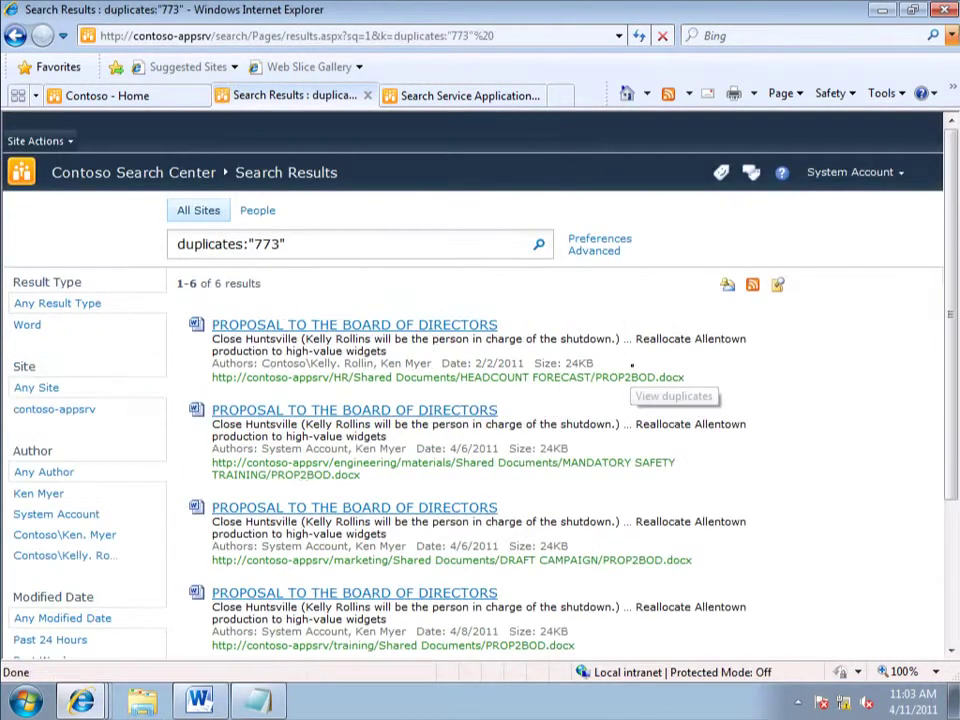
- Copy the link addresses of all PROP2BOD.docx duplicates and bodprop.rtf into the SearchResultRemoval document in Word
right_click(347, 325)
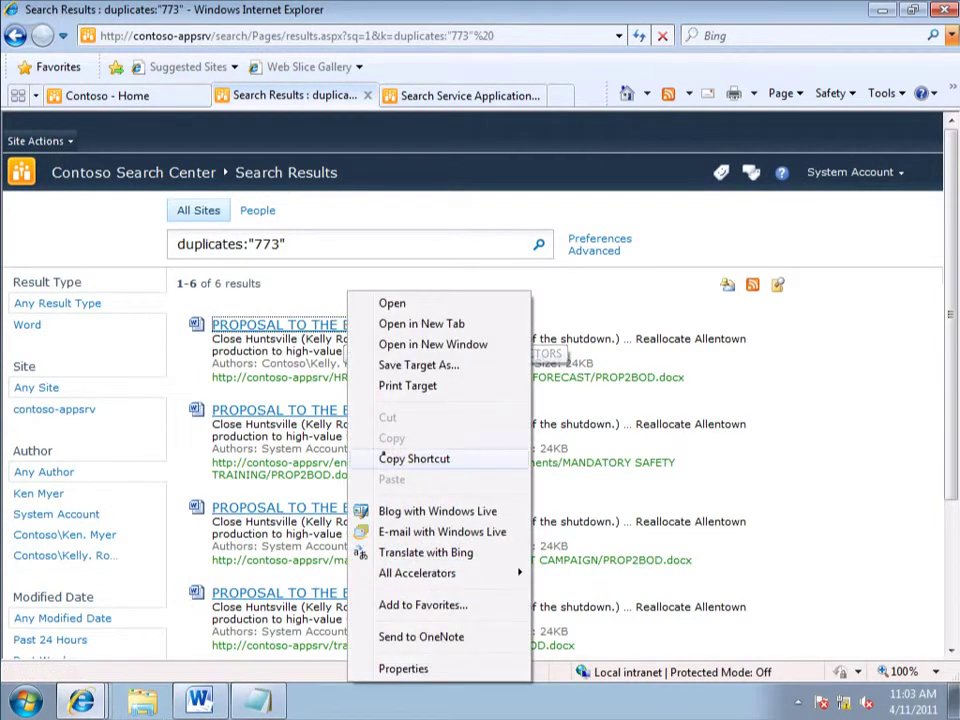
left_click(393, 459)
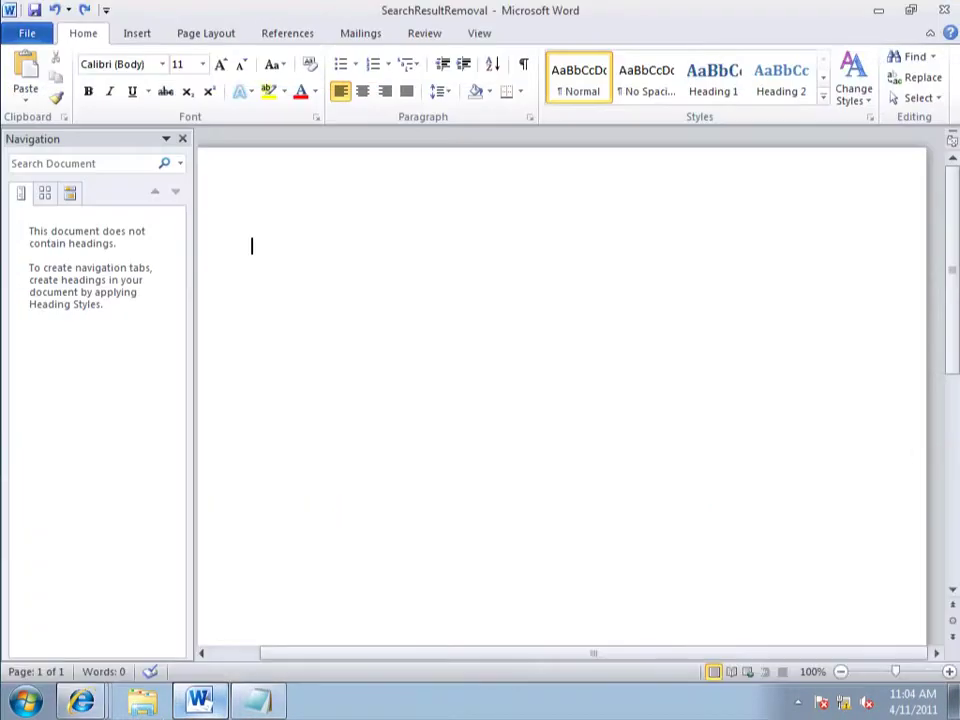
left_click(200, 700)
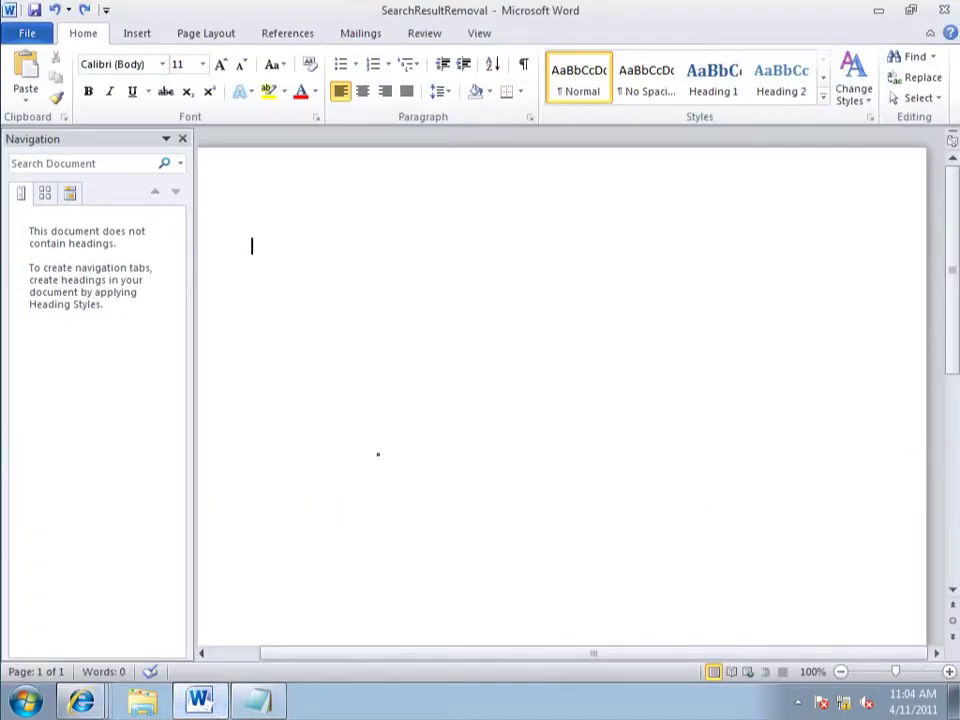
key("ctrl+v")
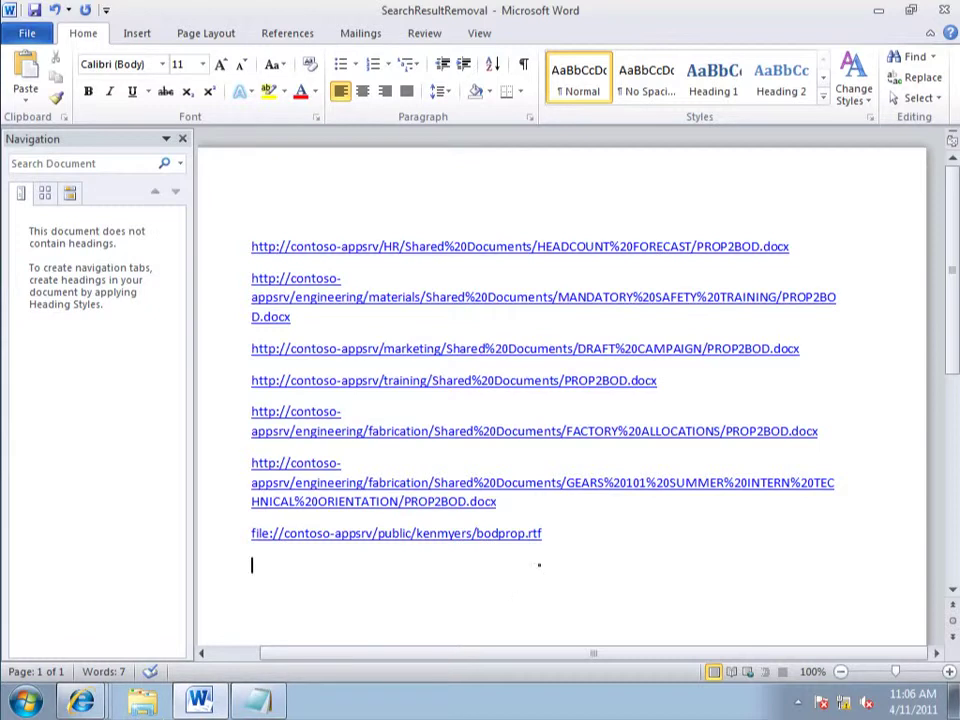
- Convert all the collected URLs in the document to lowercase
left_click_drag(552, 545, 251, 463)
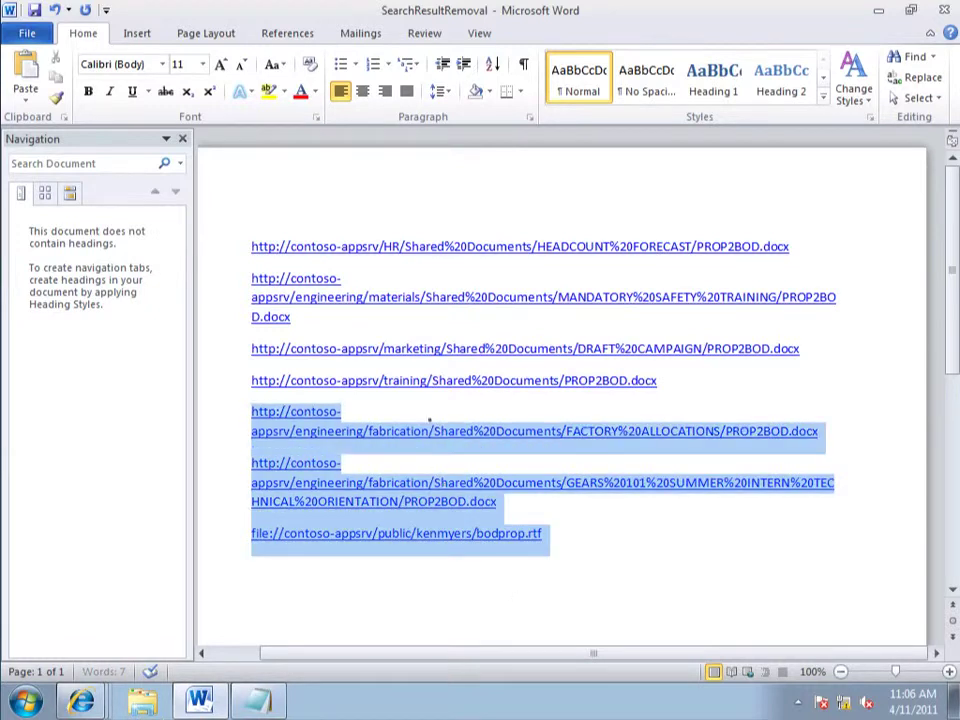
left_click_drag(390, 396, 324, 258)
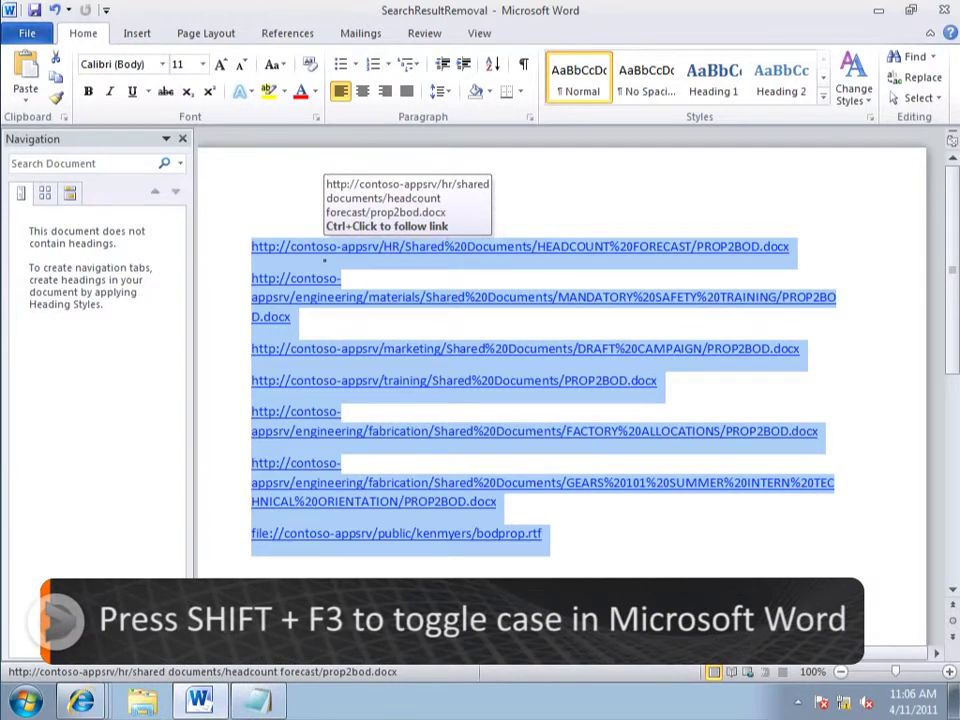
key("shift+F3")
key("shift+F3")
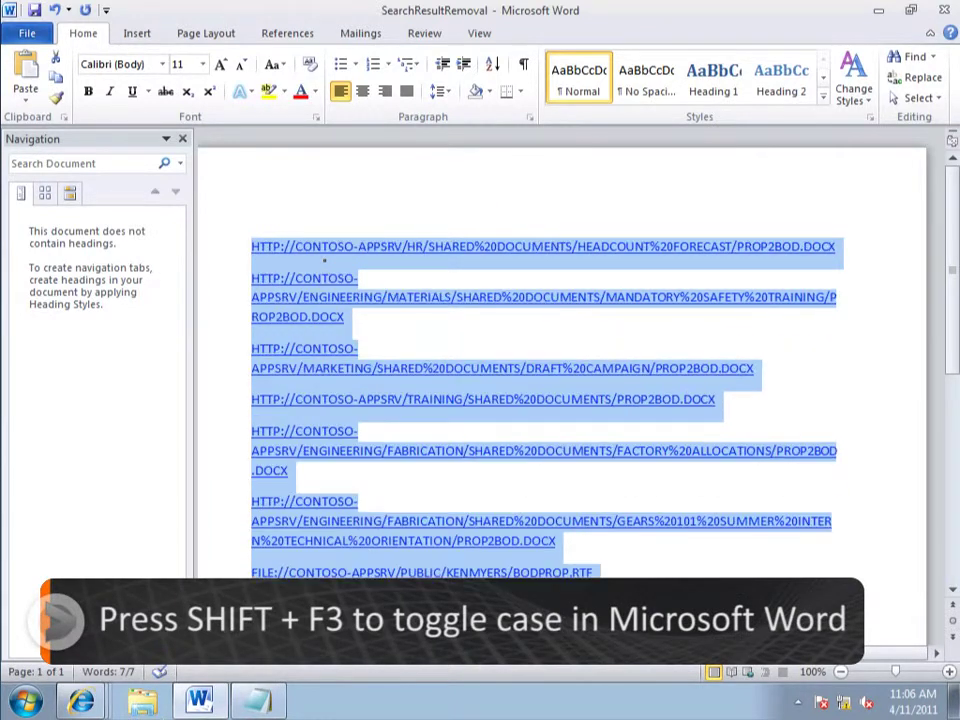
key("shift+F3")
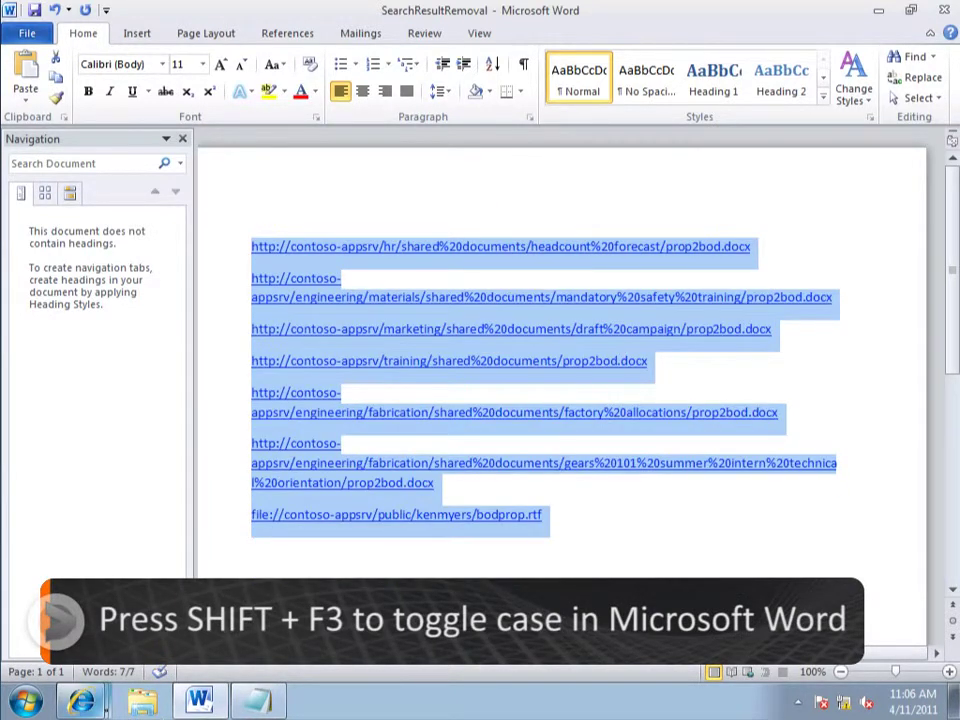
- Paste the lowercase URLs into the Remove URLs From Search Results page in Internet Explorer and remove them from the search results
mouse_move(81, 702)
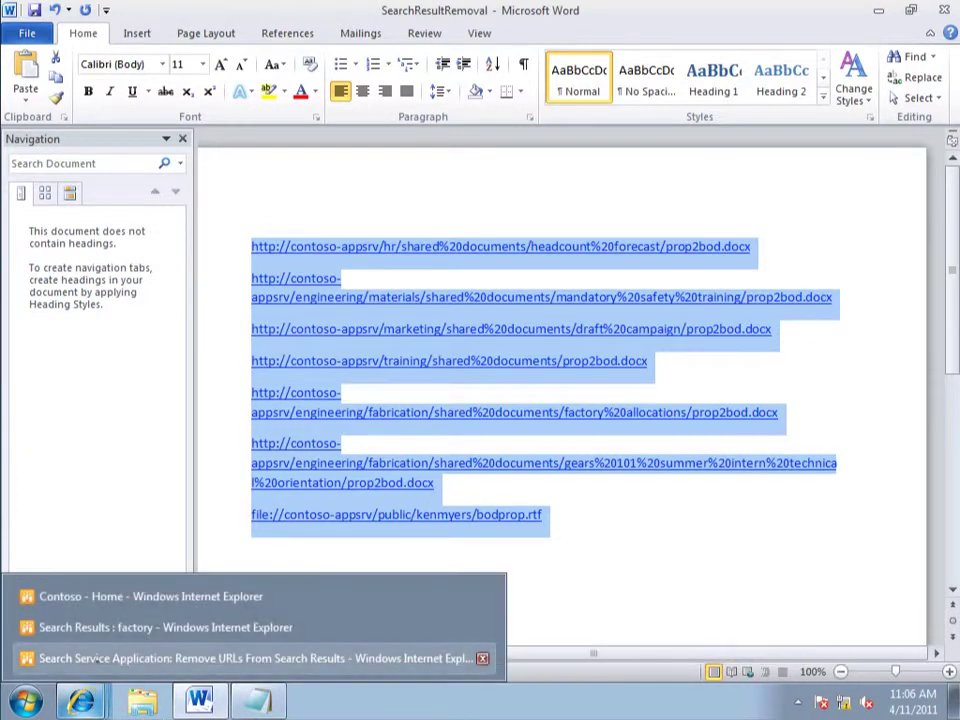
left_click(98, 658)
key("ctrl+v")
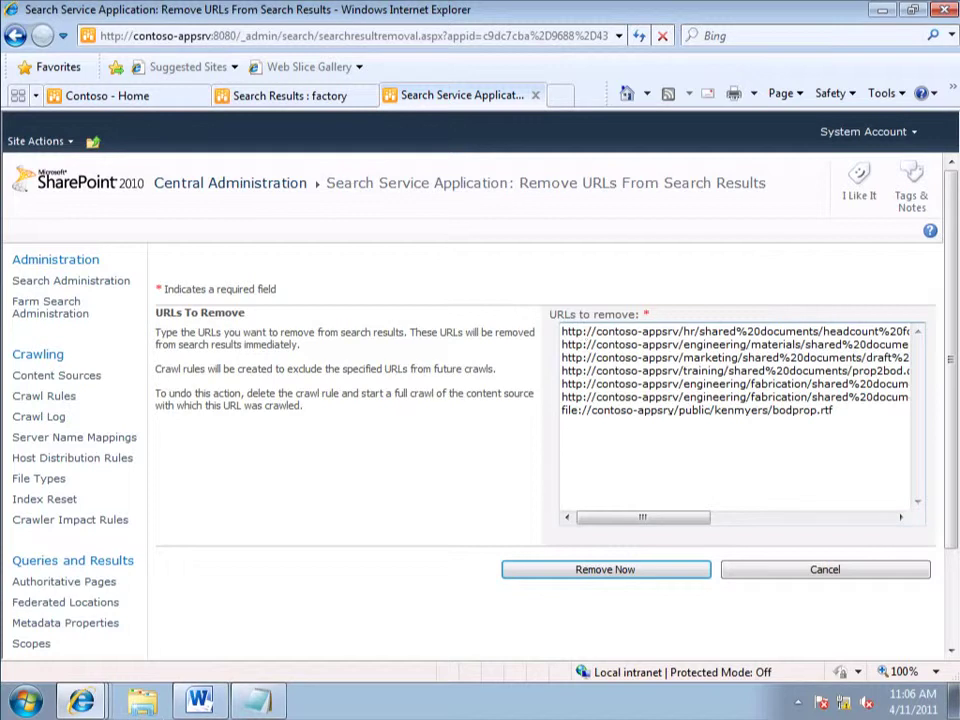
left_click(627, 571)
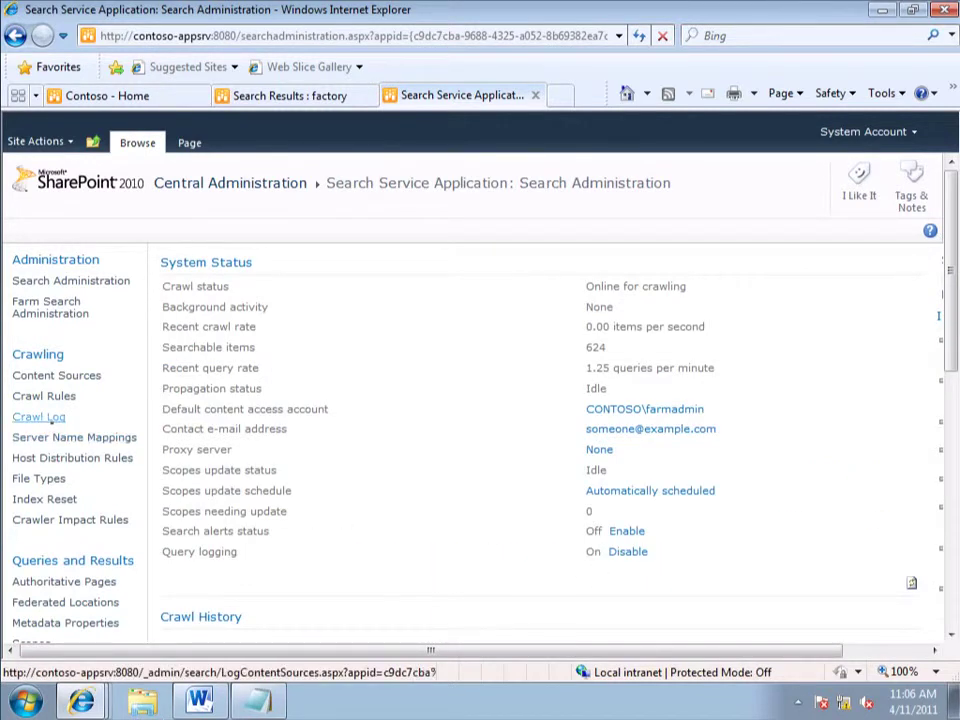
- Review the crawl rules for the removed URLs and repeat the search for "factory" in the Contoso Search Center
left_click(66, 397)
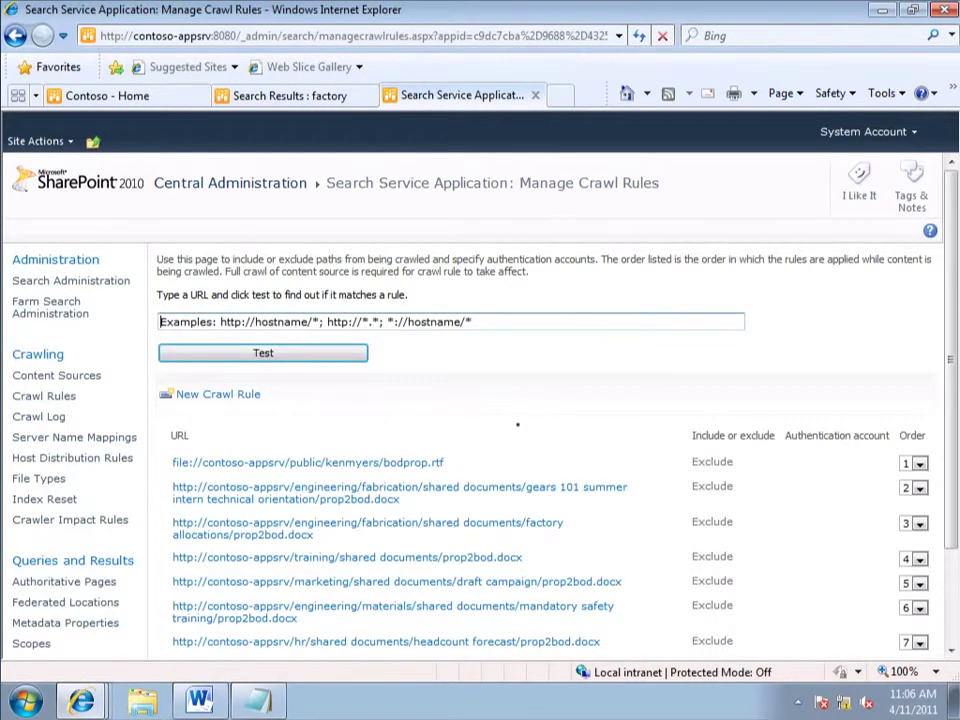
scroll(480, 400, "down", 2)
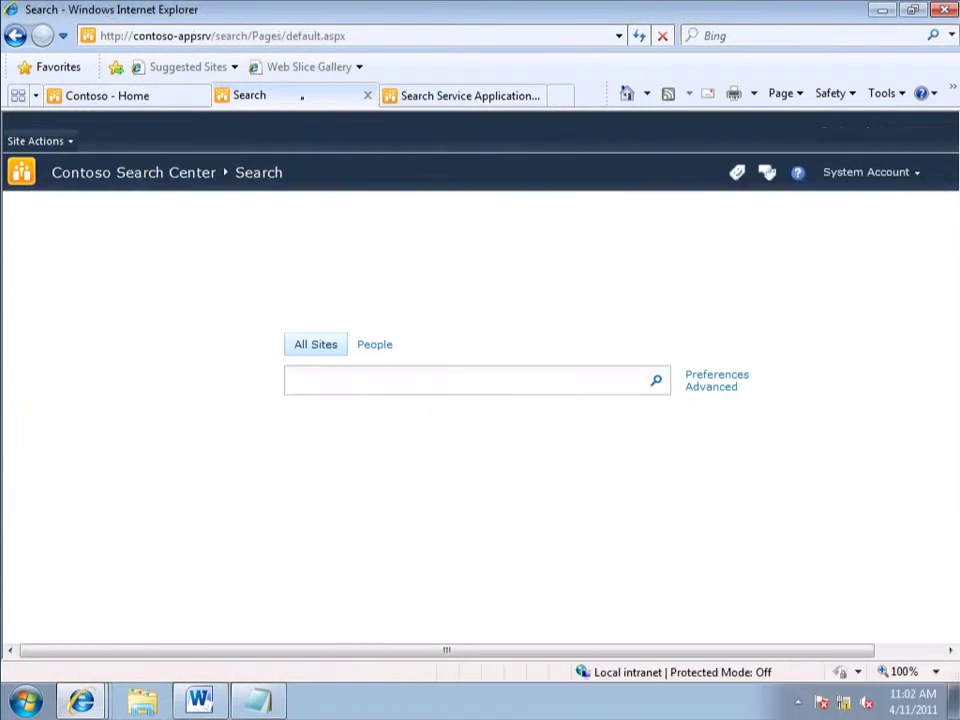
type("factory")
left_click(656, 381)
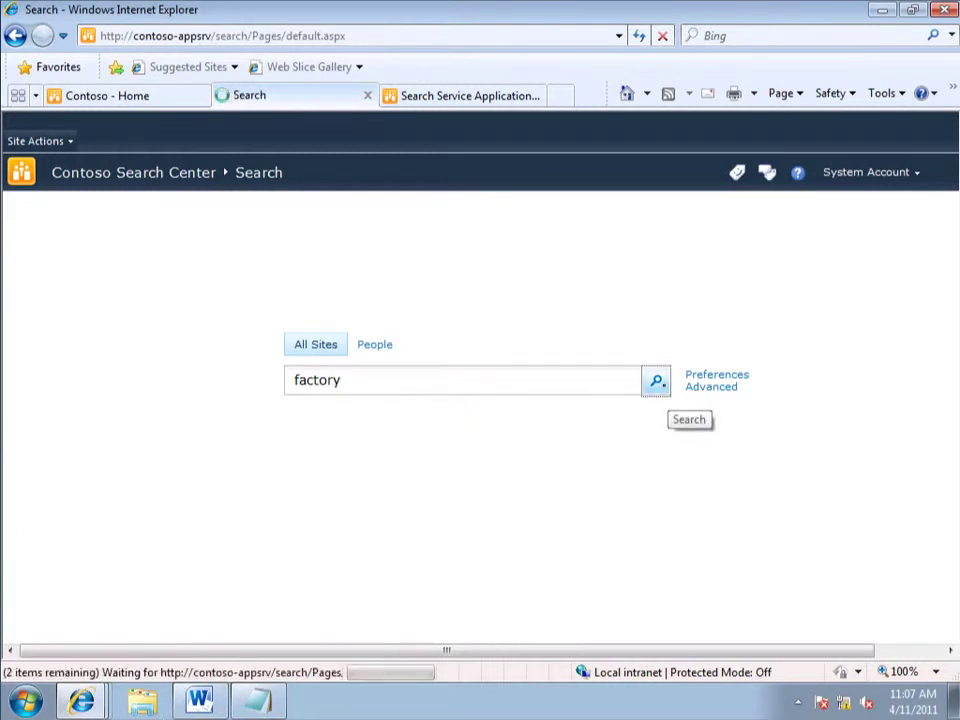